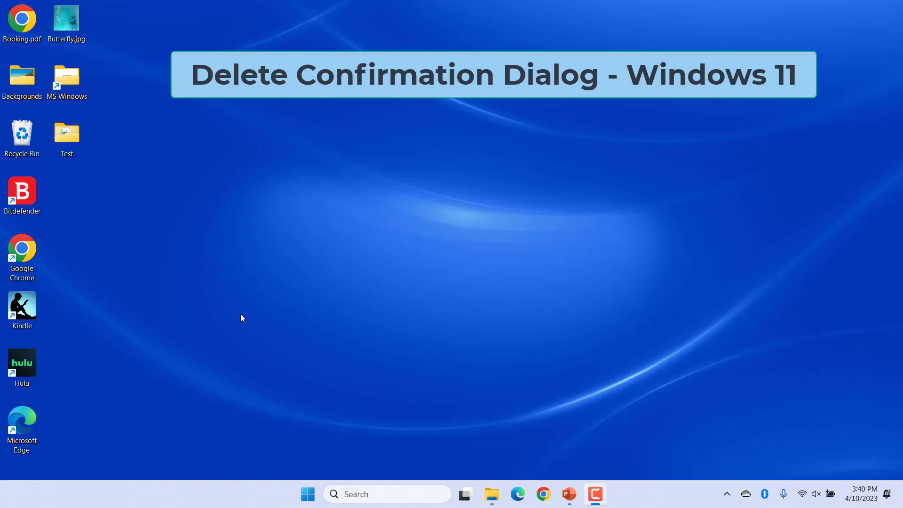
# Delete Children Play.flv from the desktop's Test folder, then minimize the folder window
pyautogui.doubleClick(62, 137)
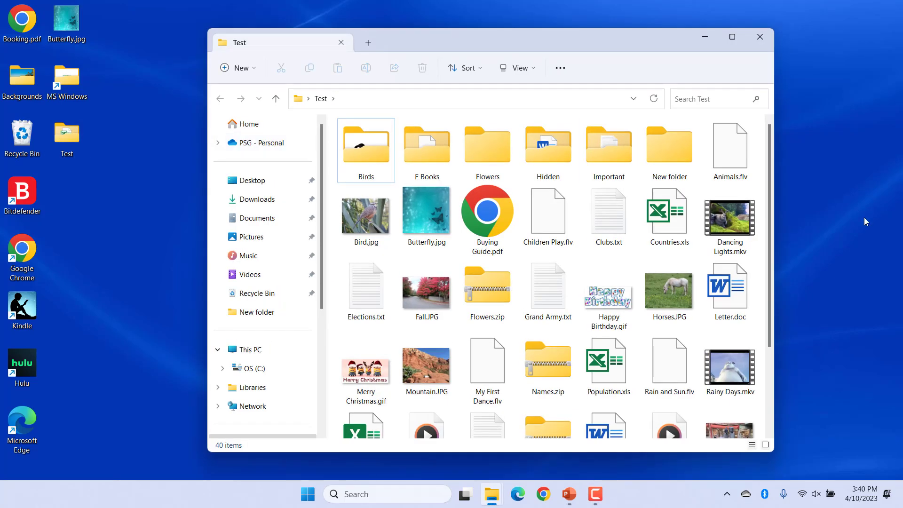
pyautogui.rightClick(545, 229)
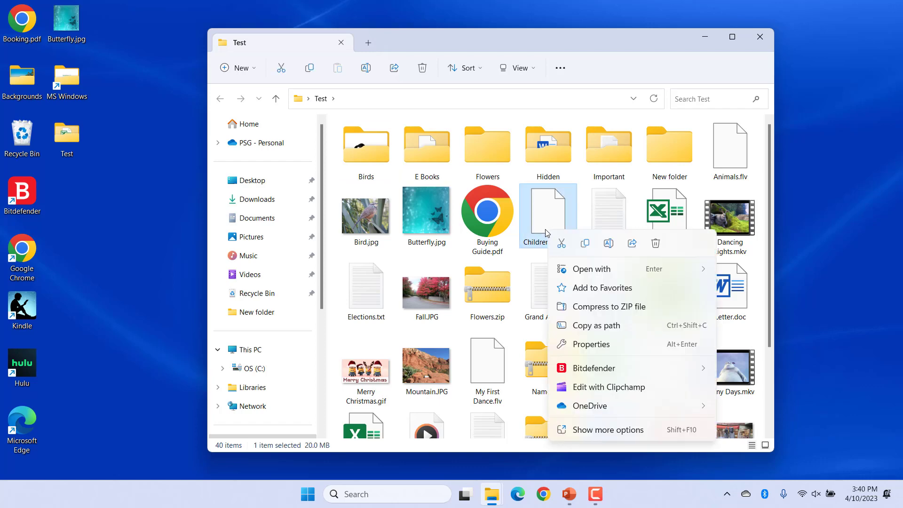
pyautogui.click(655, 243)
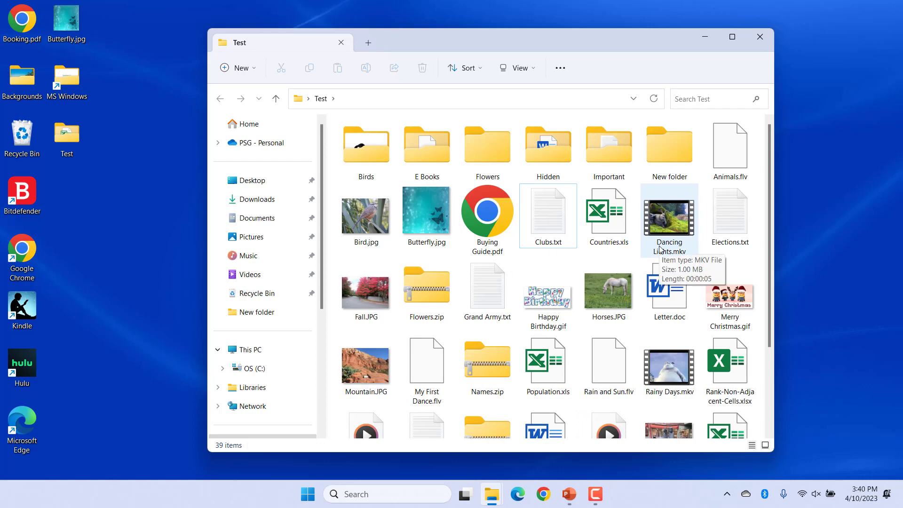
pyautogui.click(705, 36)
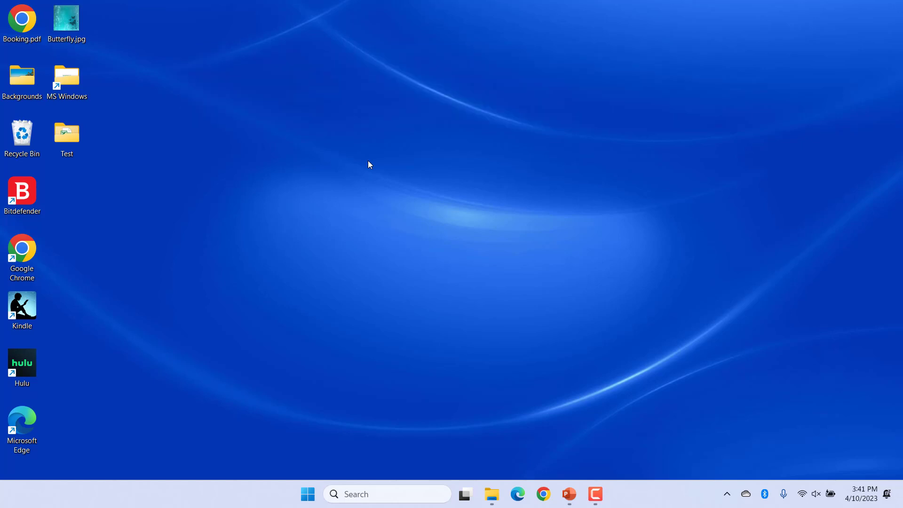
# Tick 'Display delete confirmation dialog' in Recycle Bin Properties, apply it, and restore the Test folder
pyautogui.rightClick(25, 139)
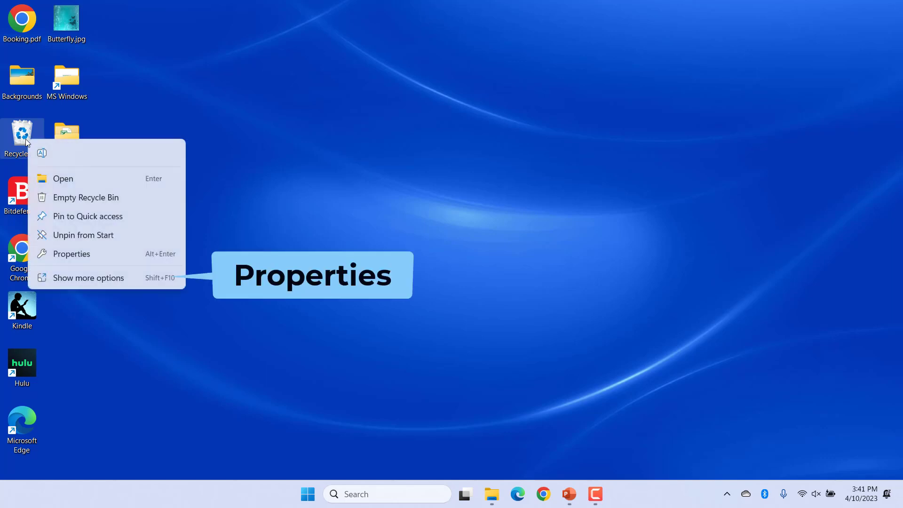
pyautogui.click(86, 254)
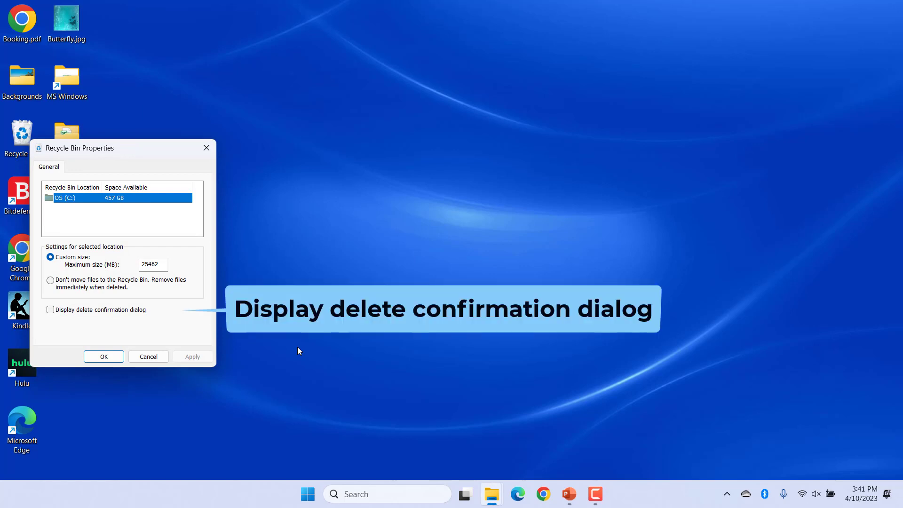
pyautogui.click(51, 310)
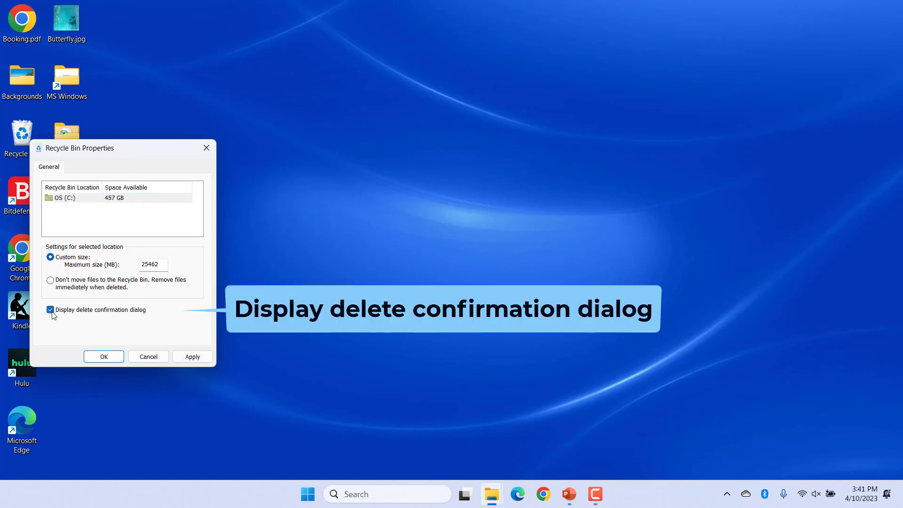
pyautogui.click(206, 361)
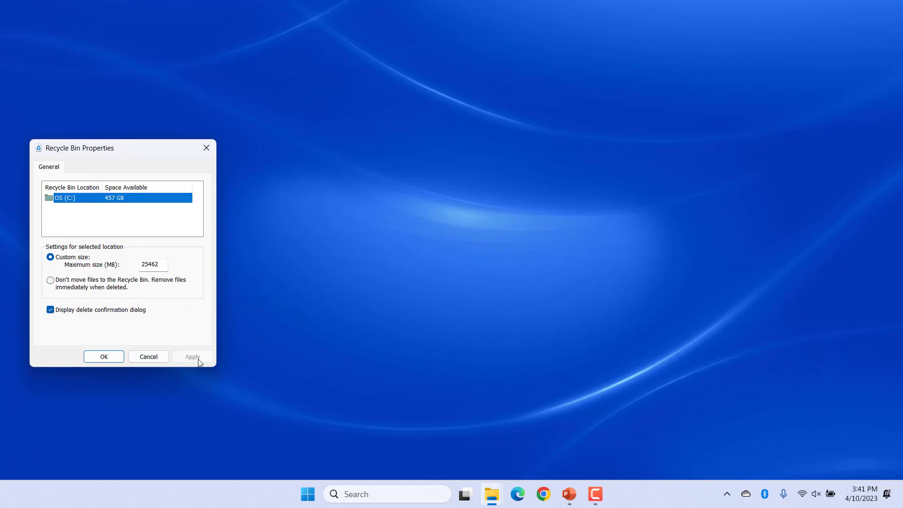
pyautogui.click(104, 357)
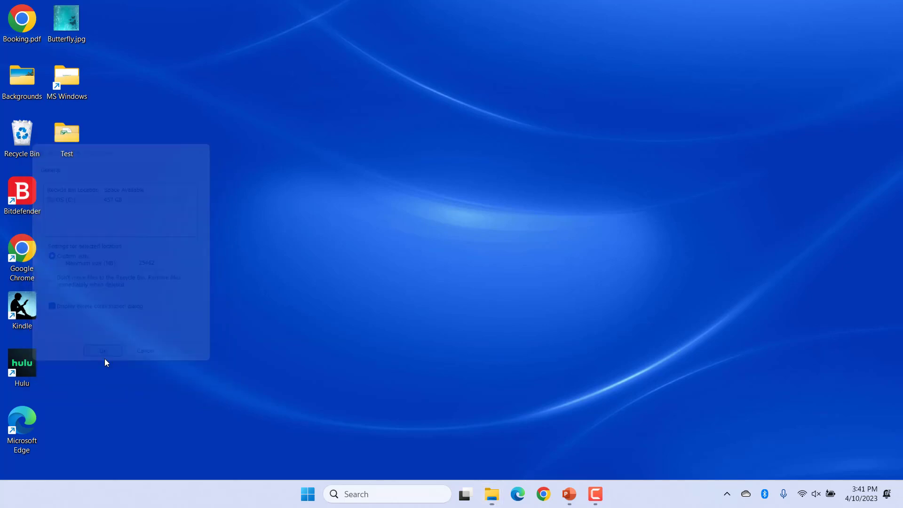
pyautogui.click(491, 495)
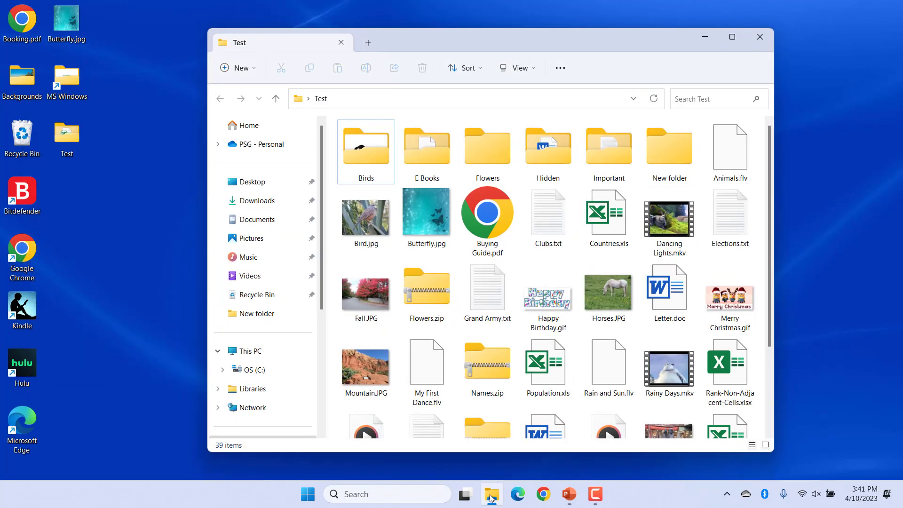
# Try deleting Clubs.txt, answer No at the confirmation prompt, and close the Test folder
pyautogui.rightClick(549, 228)
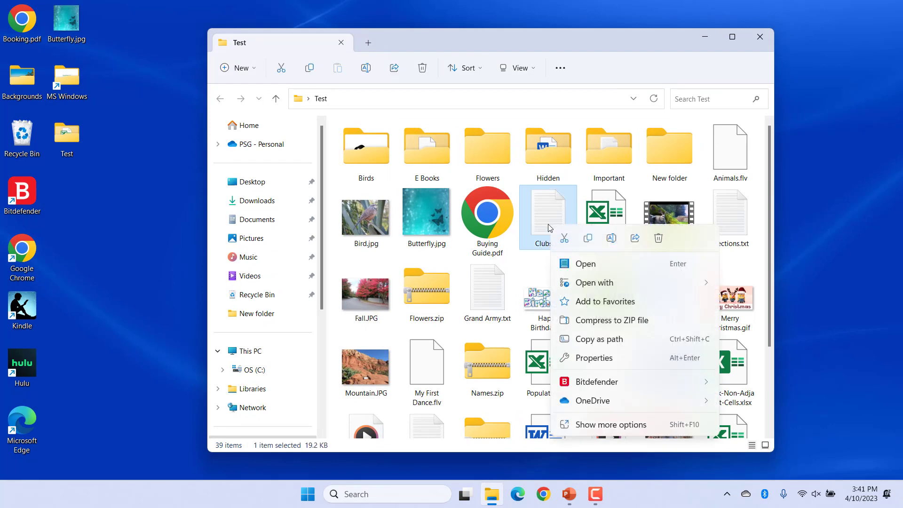
pyautogui.click(658, 238)
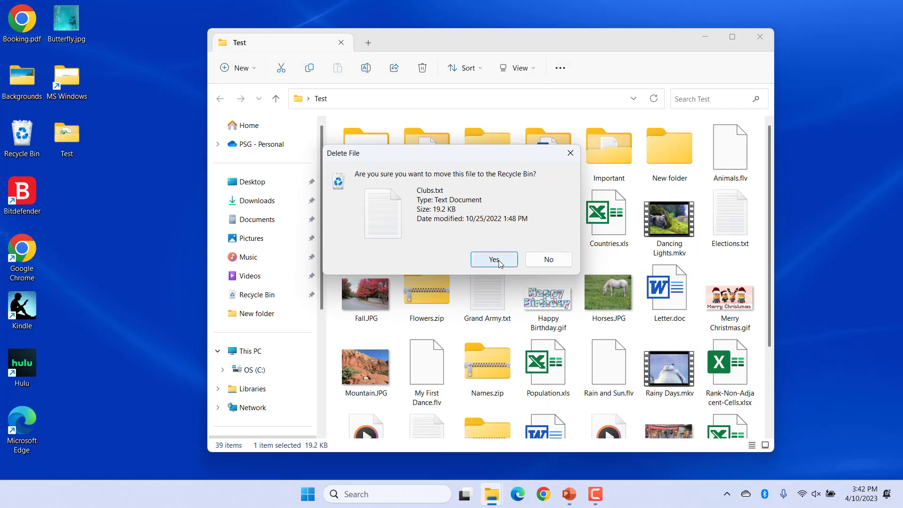
pyautogui.click(549, 260)
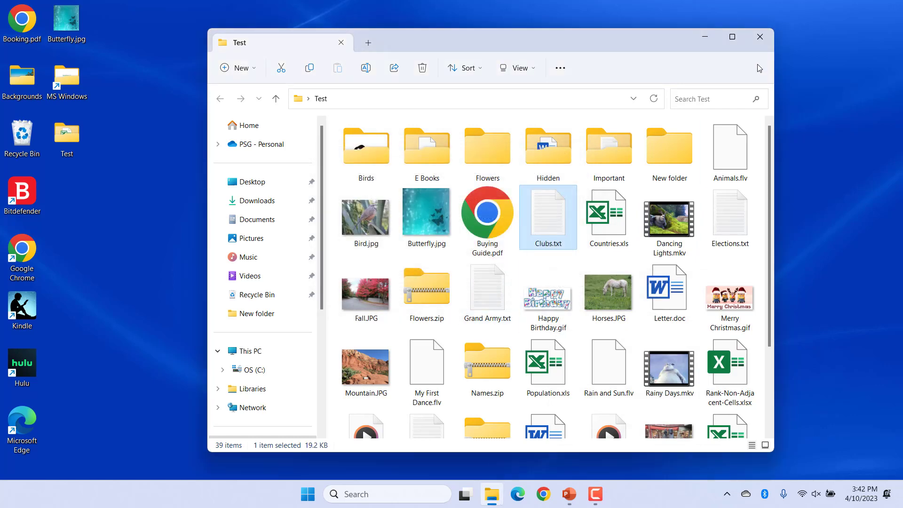
pyautogui.click(760, 35)
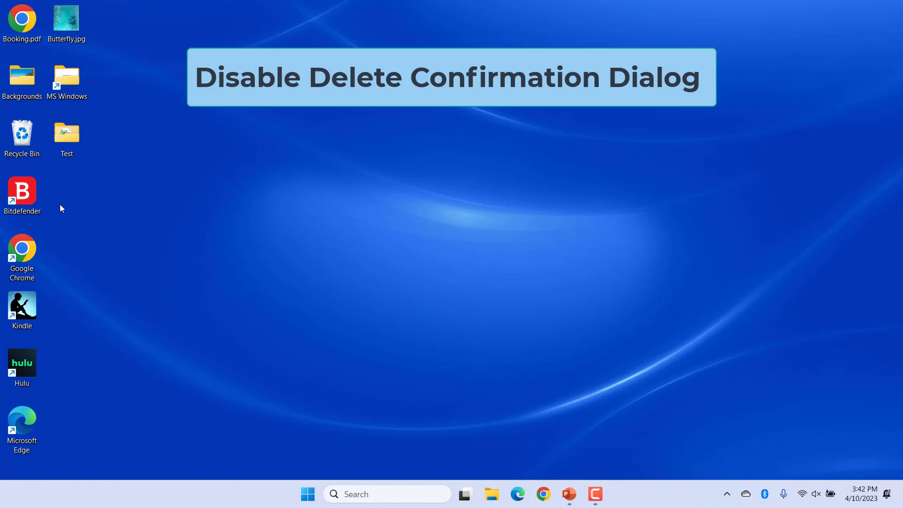
# Untick 'Display delete confirmation dialog' in Recycle Bin Properties and apply the change
pyautogui.rightClick(26, 137)
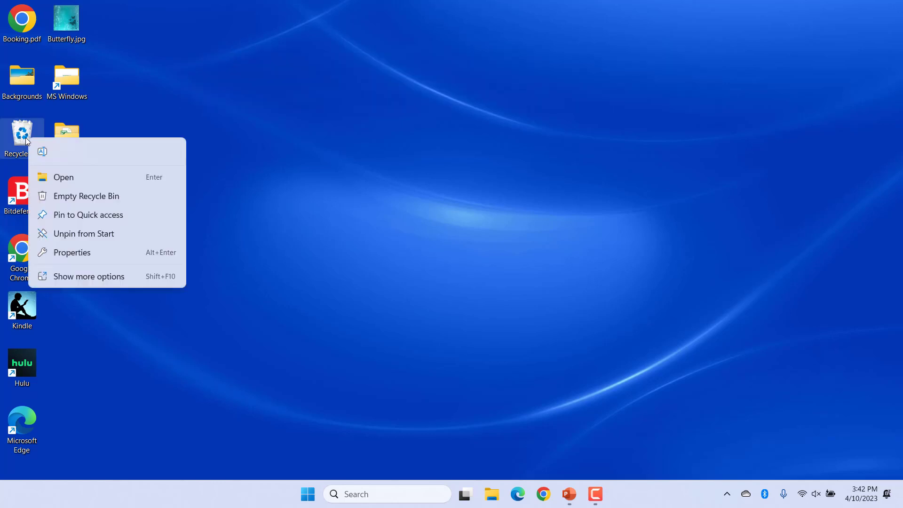
pyautogui.click(93, 256)
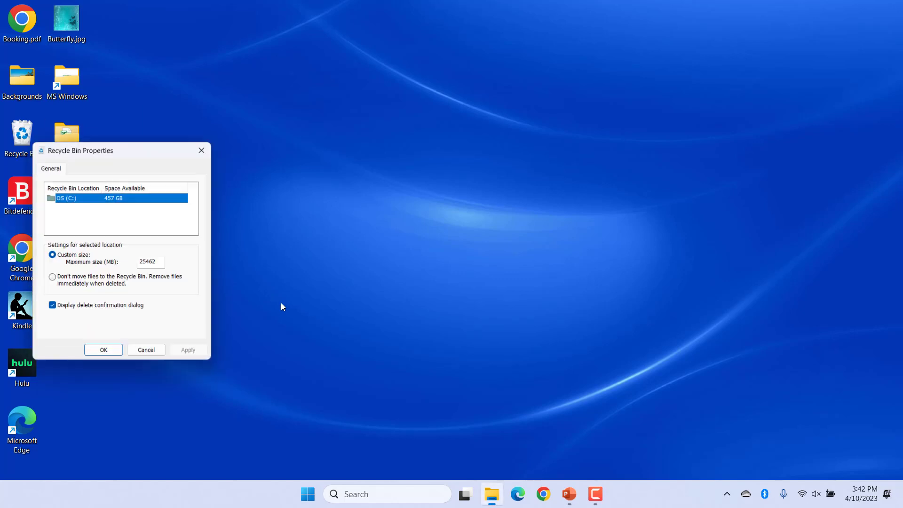
pyautogui.click(51, 308)
pyautogui.click(183, 358)
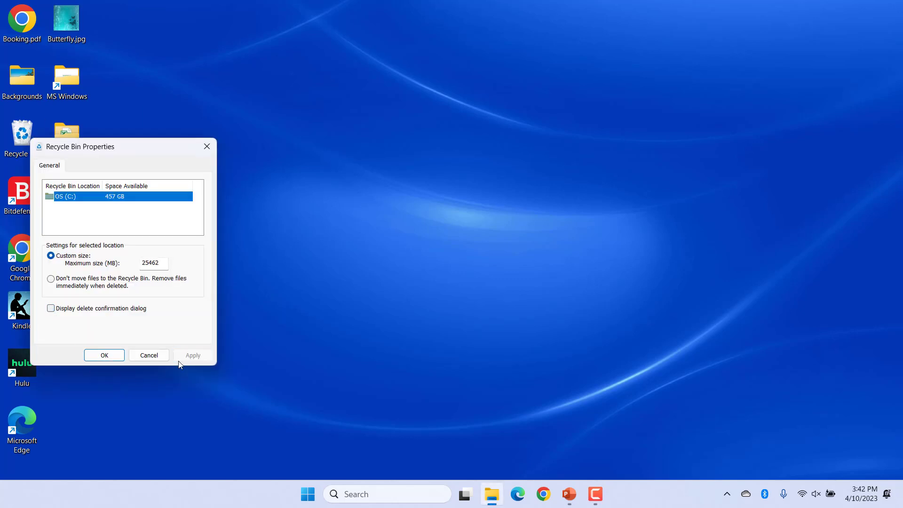
pyautogui.click(110, 356)
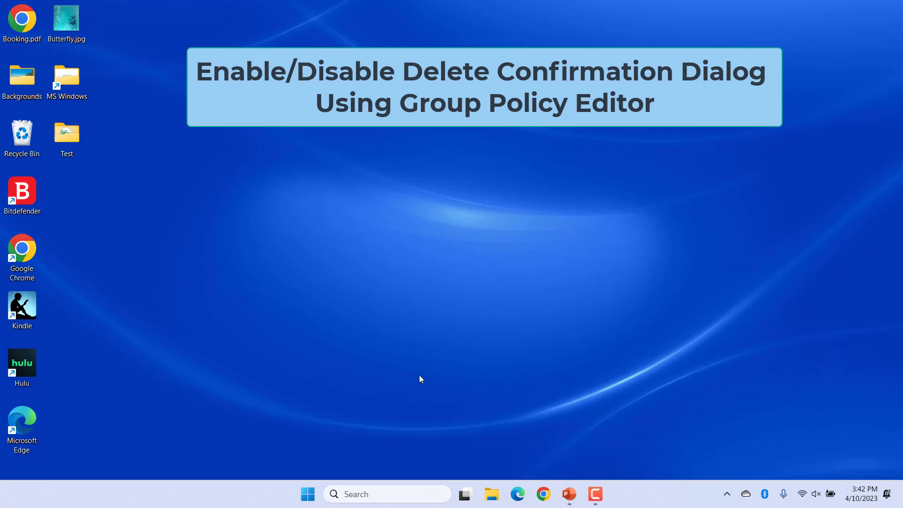
# Run gpedit.msc from the Run dialog to start the Local Group Policy Editor
pyautogui.press('super+r')
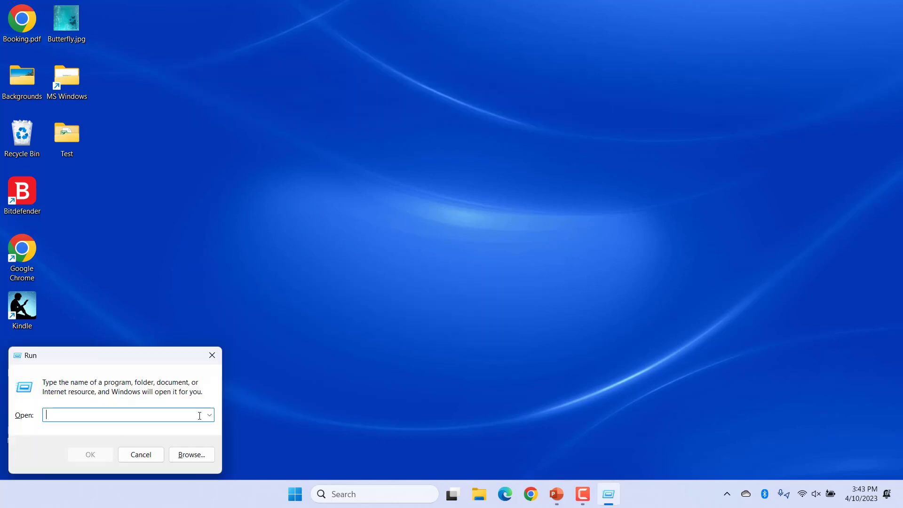
pyautogui.write('gpedit.msc')
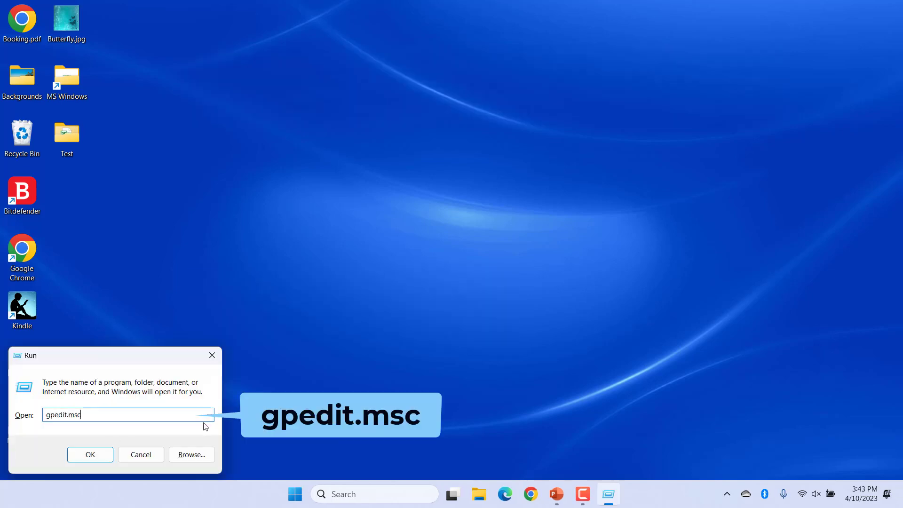
pyautogui.click(92, 455)
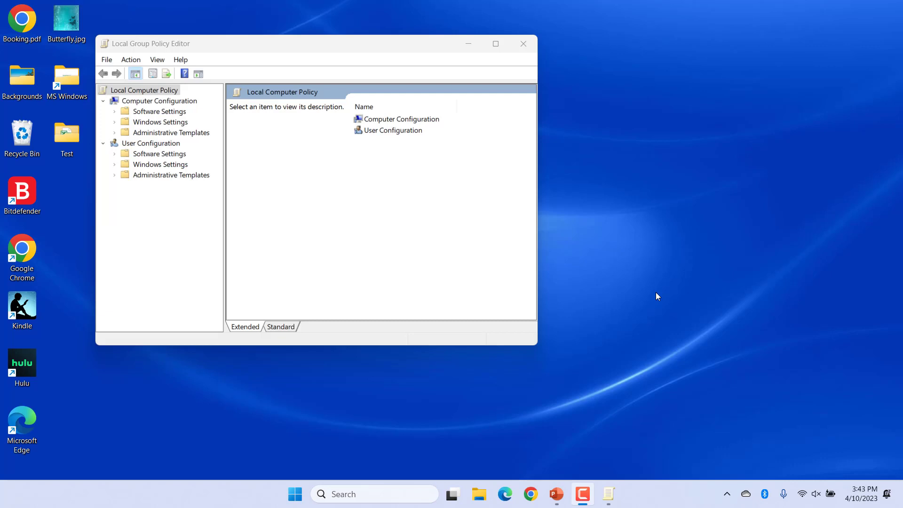
# Browse to User Administrative Templates > Windows Components > File Explorer policies
pyautogui.click(165, 176)
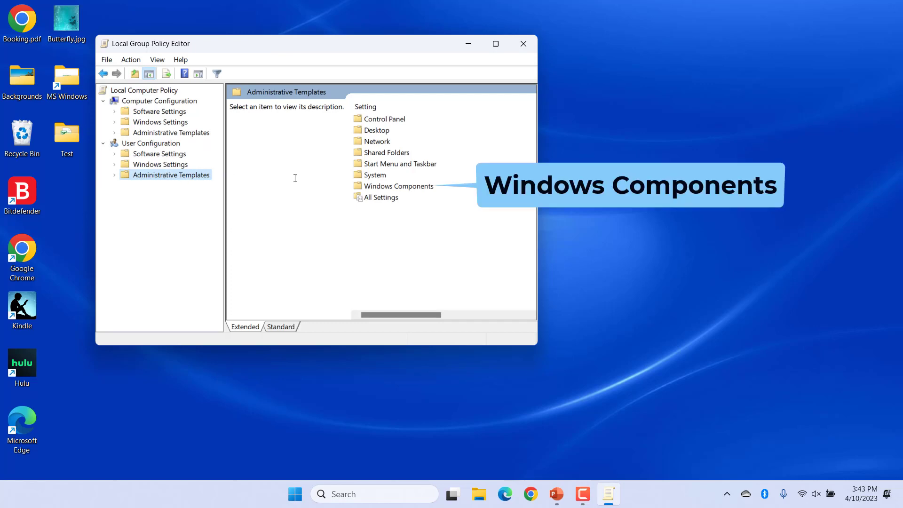
pyautogui.click(432, 186)
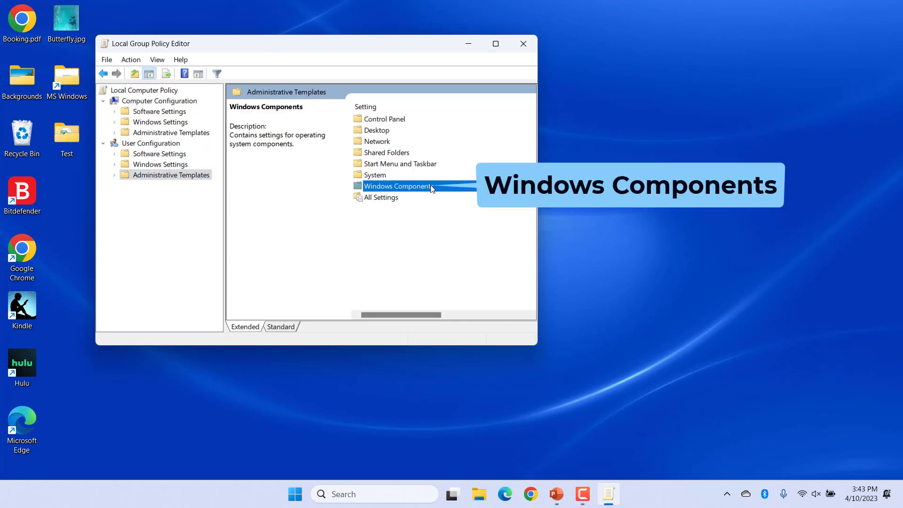
pyautogui.doubleClick(432, 186)
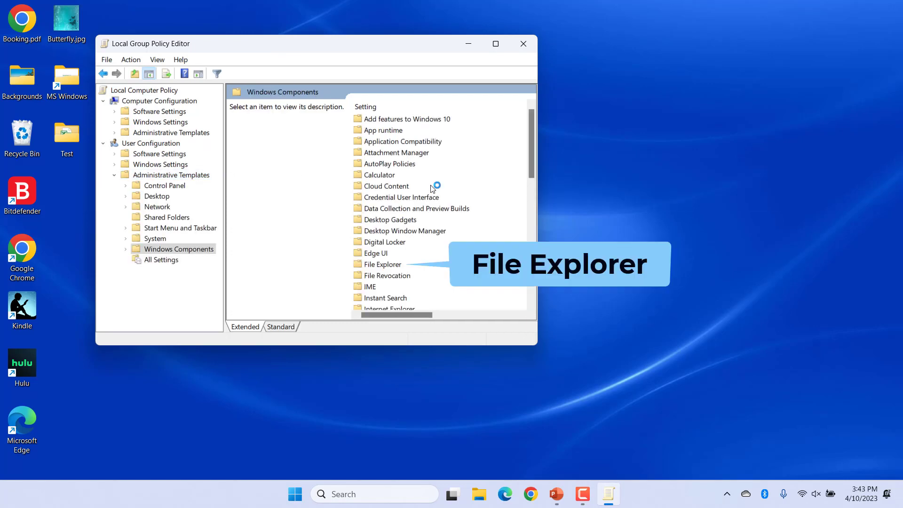
pyautogui.click(401, 265)
pyautogui.doubleClick(401, 264)
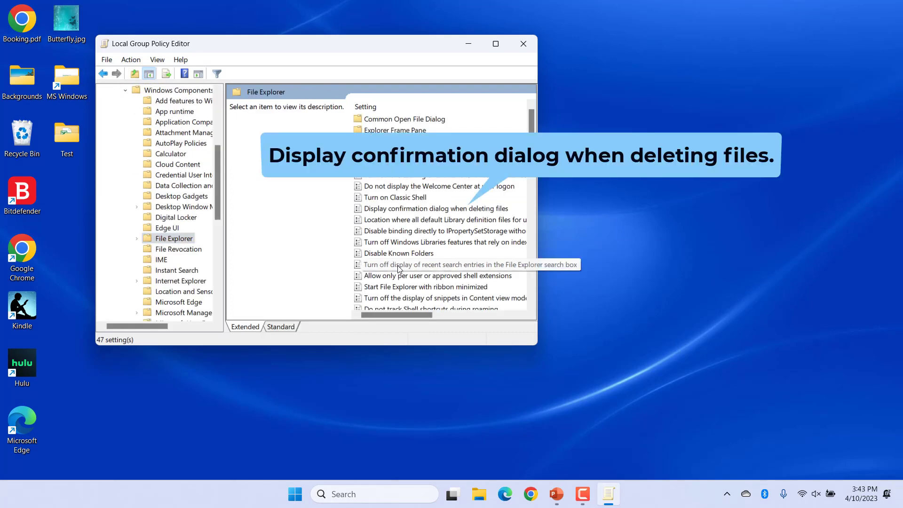
# Set 'Display confirmation dialog when deleting files' to Enabled and apply it
pyautogui.doubleClick(407, 209)
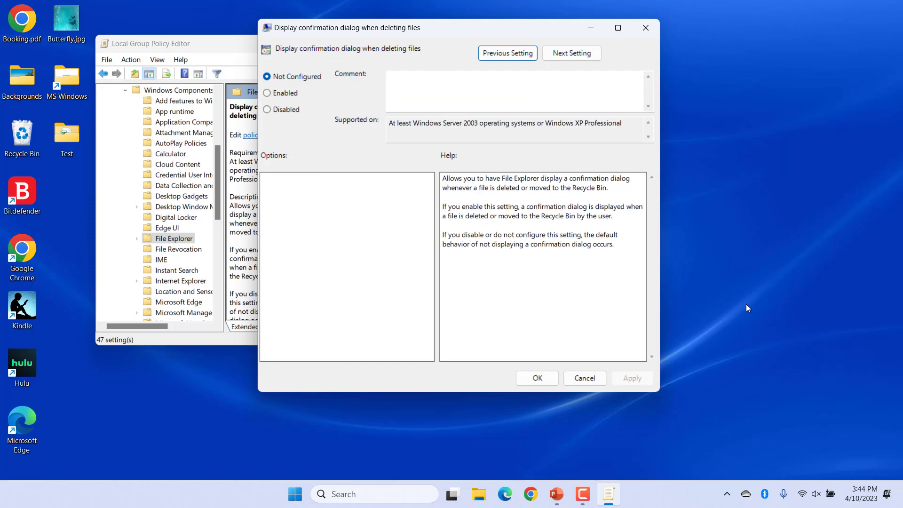
pyautogui.click(270, 95)
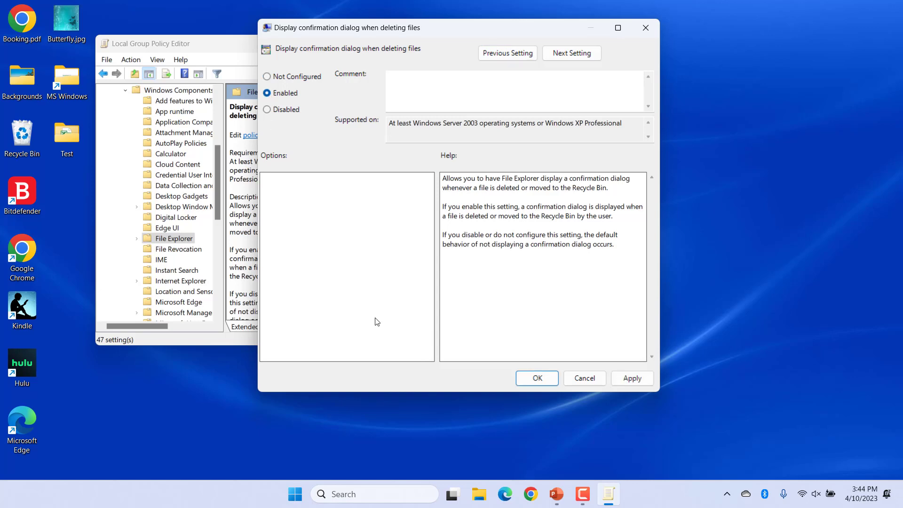
pyautogui.click(646, 379)
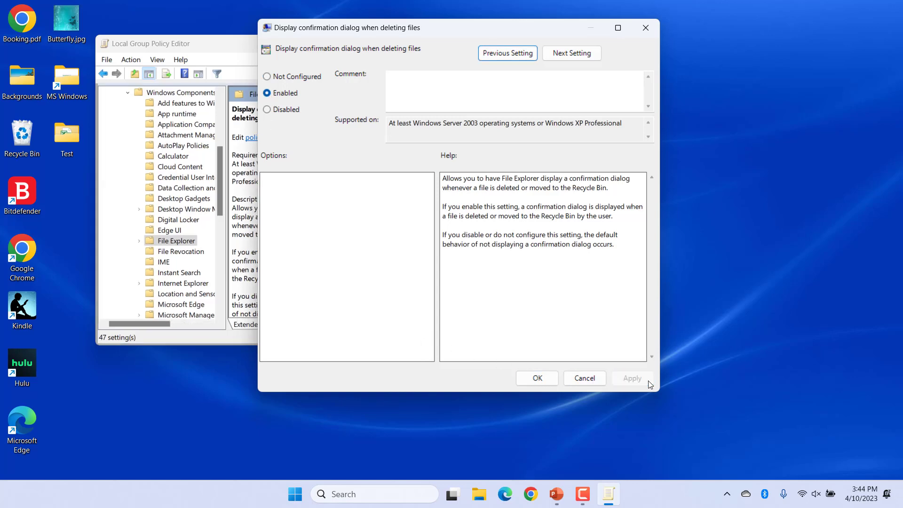
pyautogui.click(542, 377)
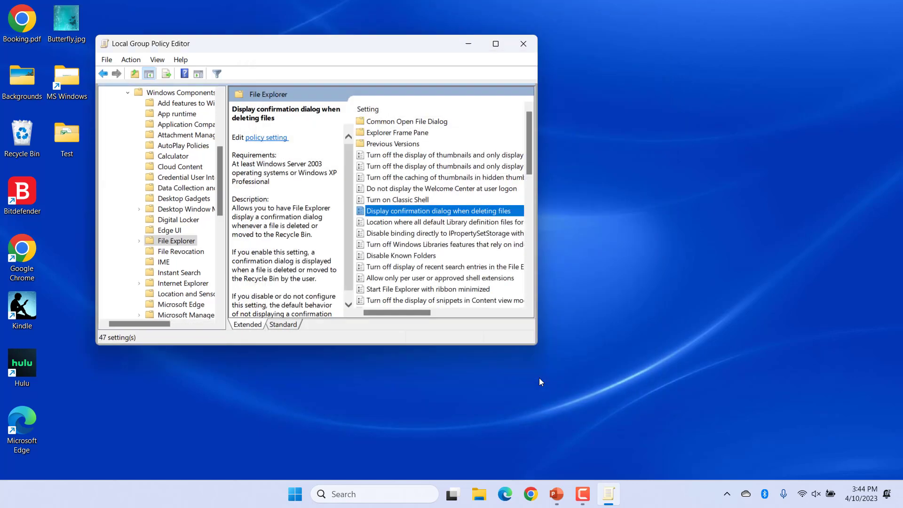
# Delete Clubs.txt from Test, answering Yes at the confirmation prompt, then minimize the window
pyautogui.click(468, 44)
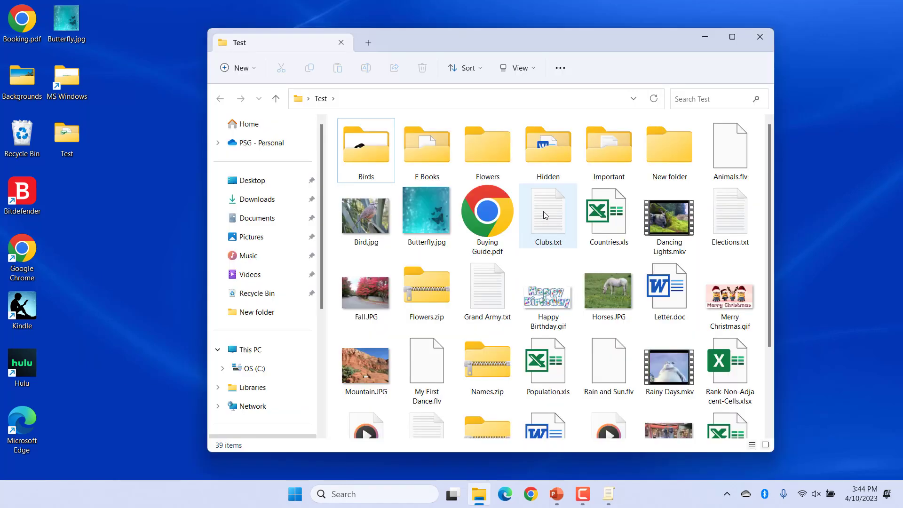
pyautogui.rightClick(545, 216)
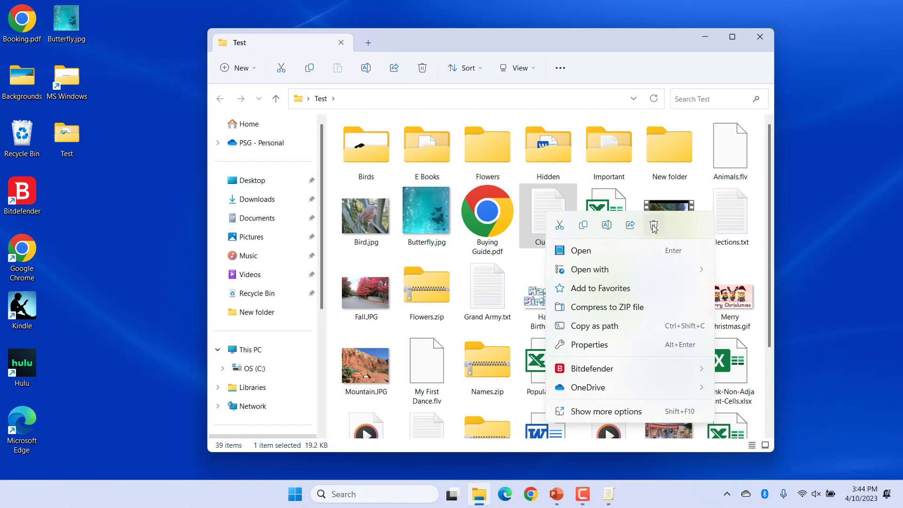
pyautogui.click(653, 225)
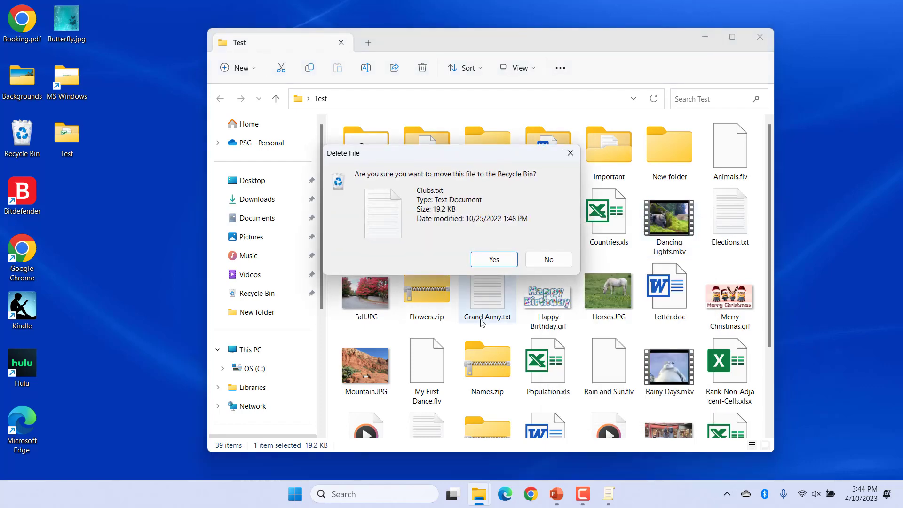
pyautogui.click(492, 259)
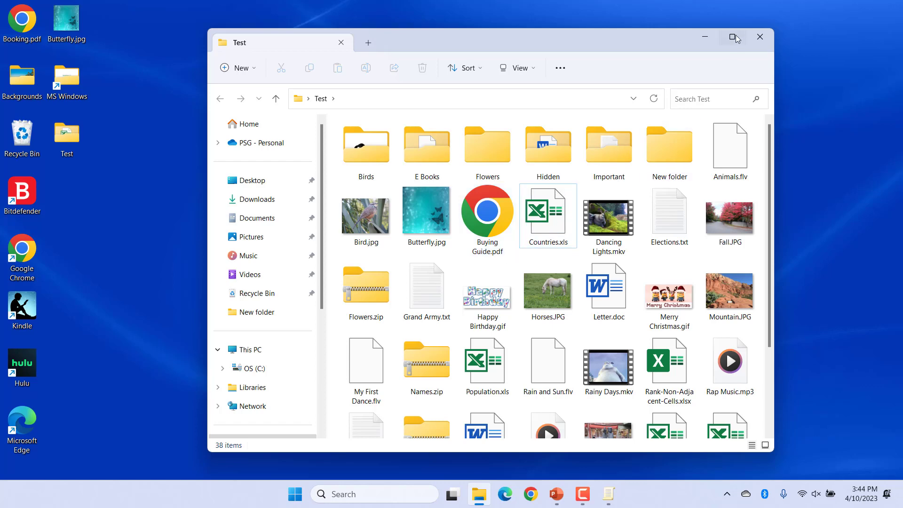
pyautogui.click(703, 37)
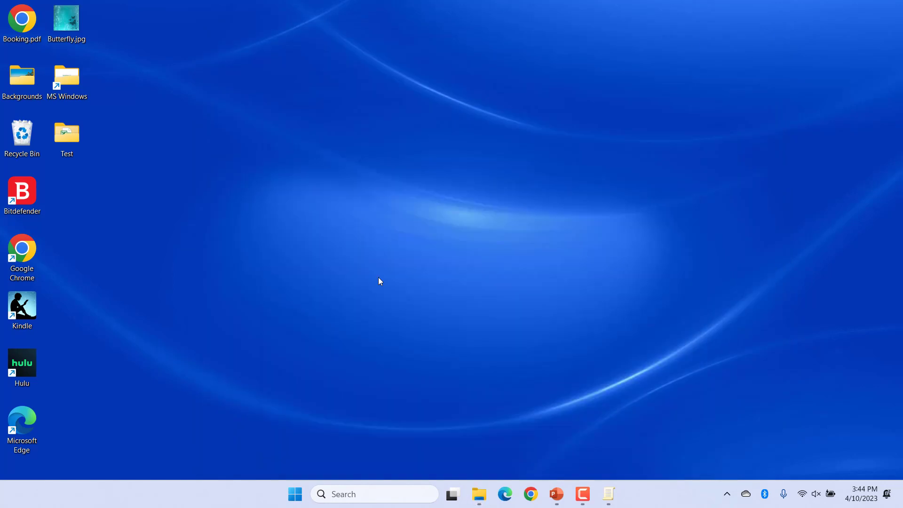
# Return the delete confirmation policy to Not Configured and close the Group Policy Editor
pyautogui.hotkey('alt', 'Tab')
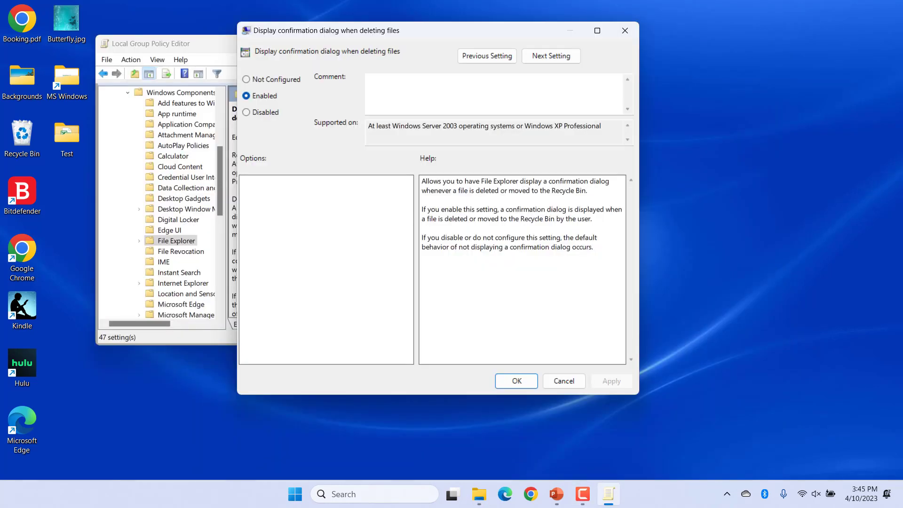
pyautogui.click(250, 80)
pyautogui.click(517, 381)
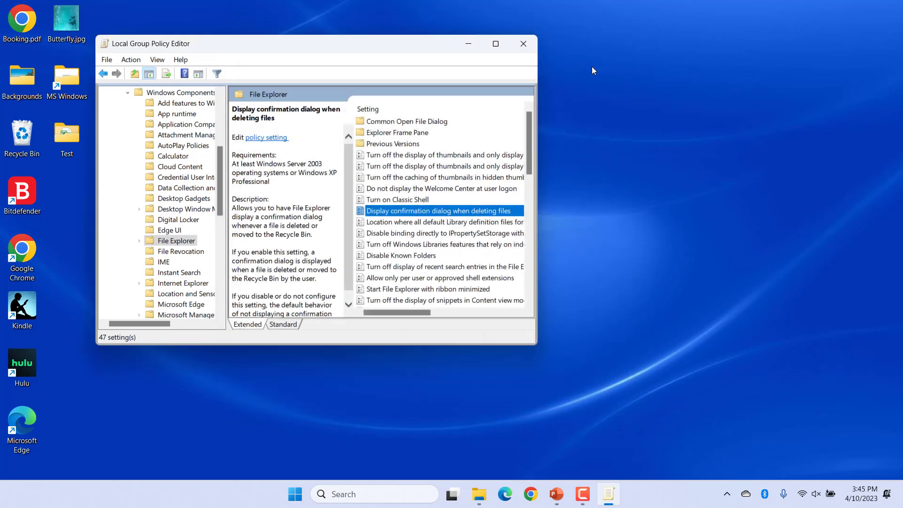
pyautogui.click(524, 43)
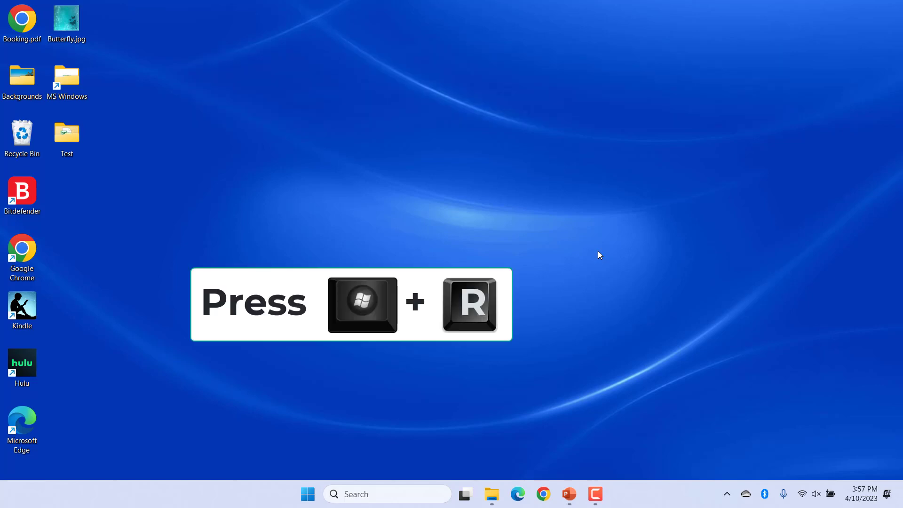
# Launch regedit and go to HKEY_CURRENT_USER\Software\Microsoft\Windows\CurrentVersion\Policies\Explorer
pyautogui.press('super+r')
pyautogui.write('regedit')
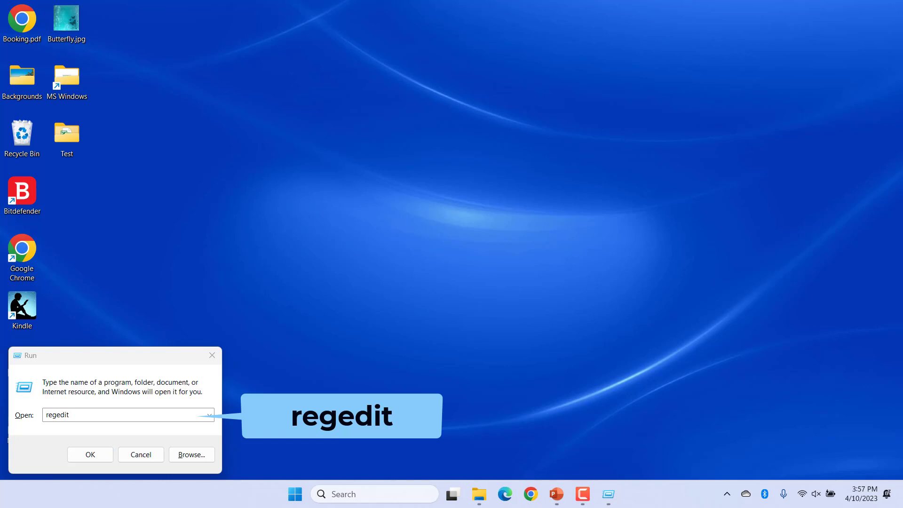
pyautogui.click(91, 453)
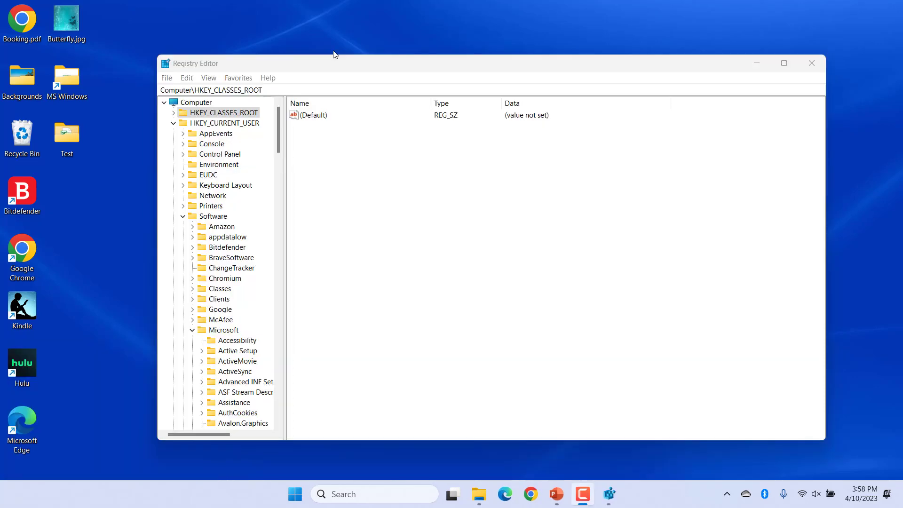
pyautogui.write('HKEY_CURRENT_USER\\Software\\Microsoft\\Windows\\CurrentVersion\\Policies\\Explorer')
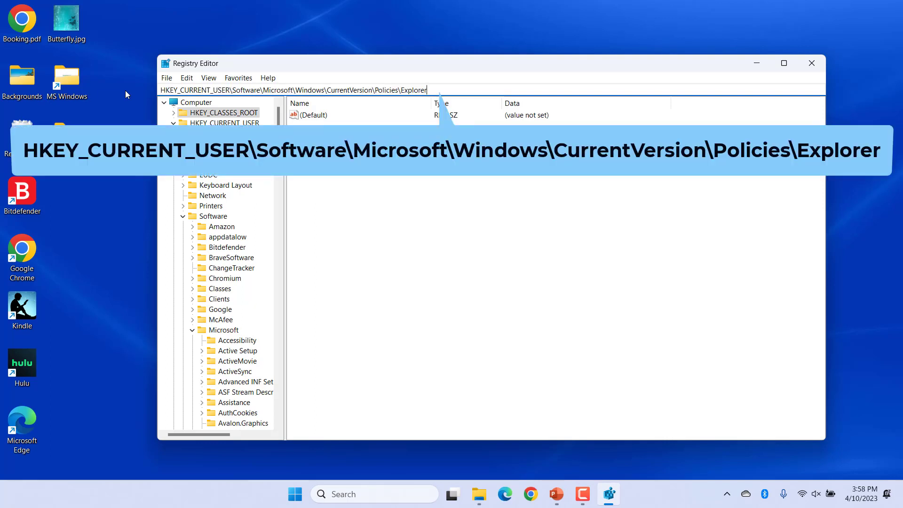
pyautogui.press('Return')
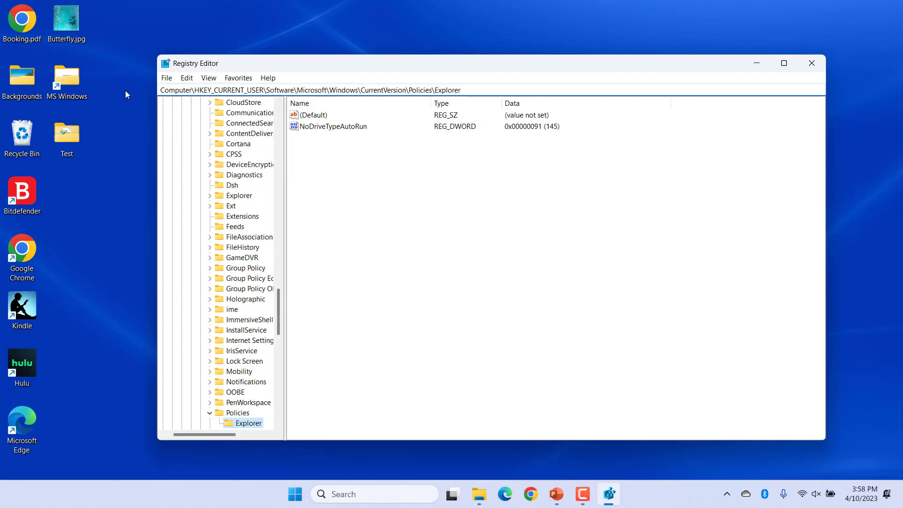
# Create a new DWORD (32-bit) value named ConfirmFileDelete under the Explorer key
pyautogui.rightClick(446, 238)
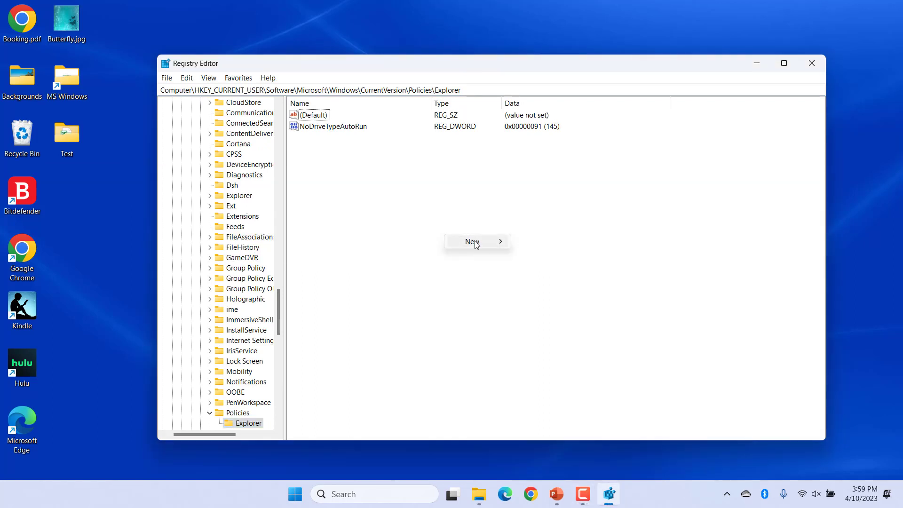
pyautogui.moveTo(475, 241)
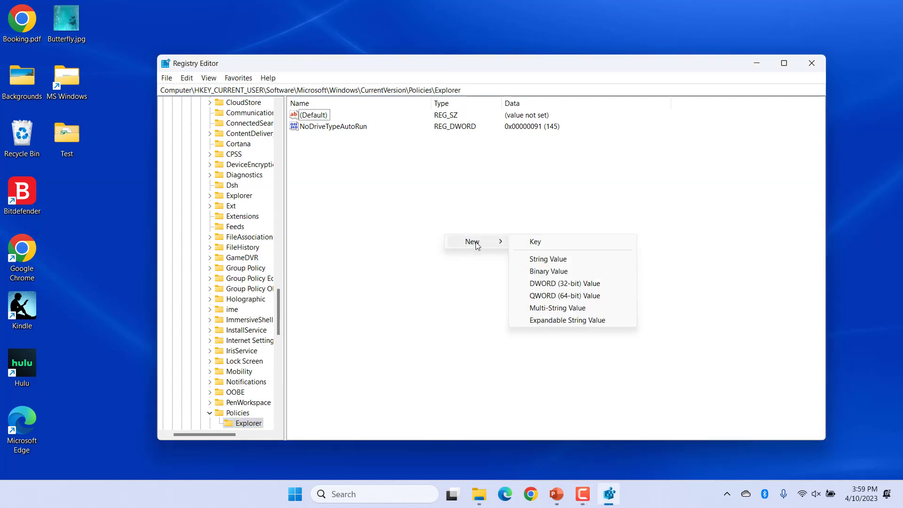
pyautogui.click(544, 283)
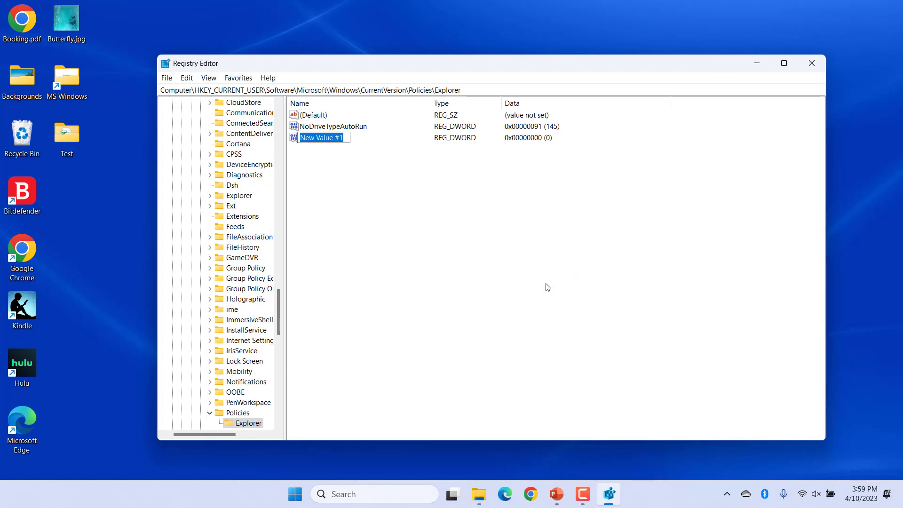
pyautogui.write('ConfirmFileDelete')
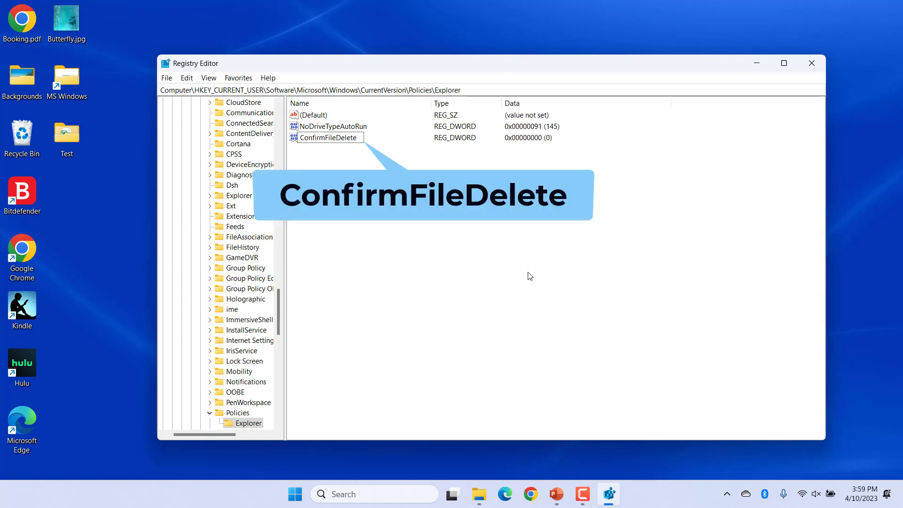
pyautogui.press('Return')
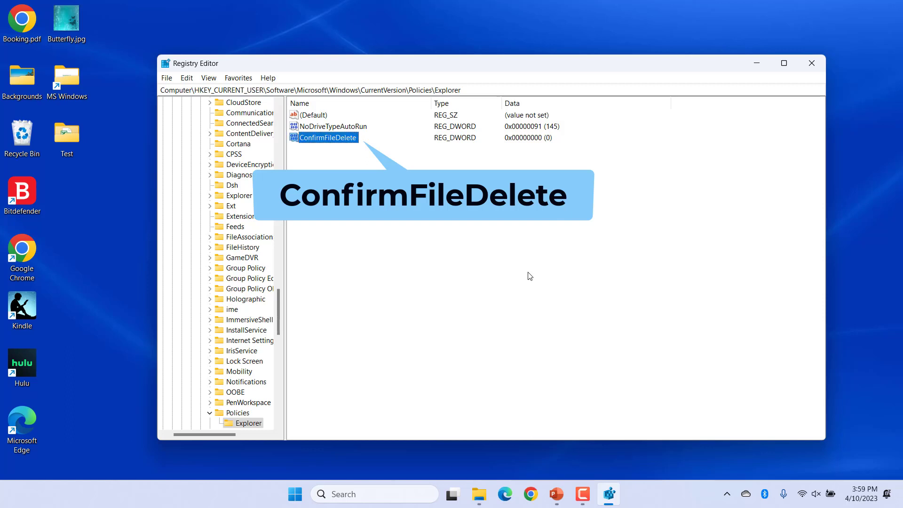
# Set the ConfirmFileDelete value data to 1
pyautogui.click(530, 276)
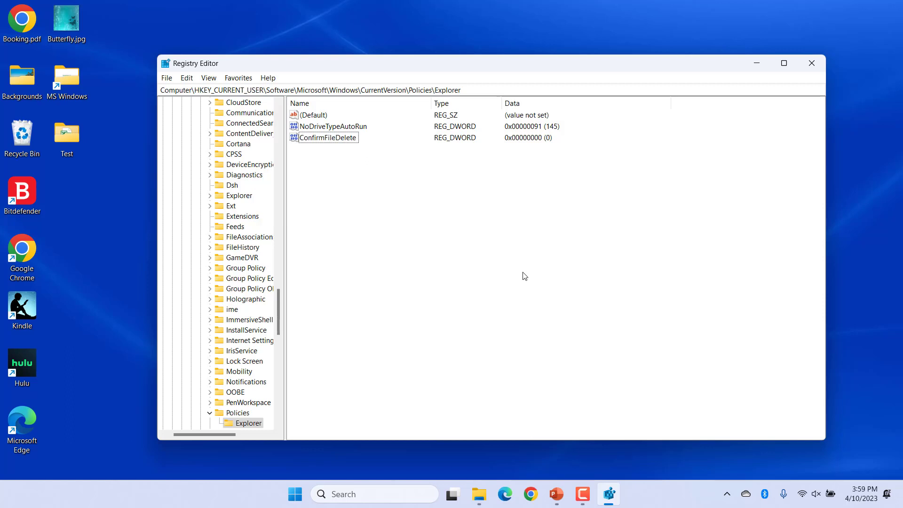
pyautogui.rightClick(342, 139)
pyautogui.click(374, 146)
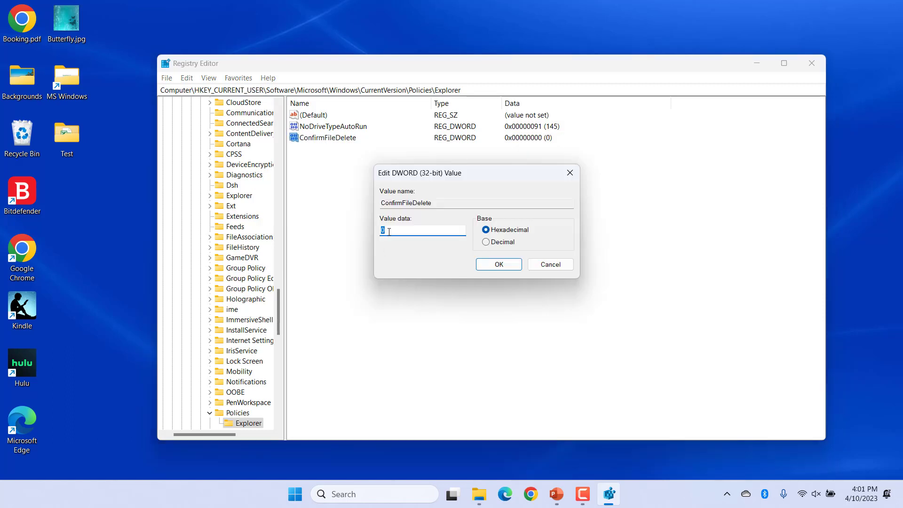
pyautogui.write('1')
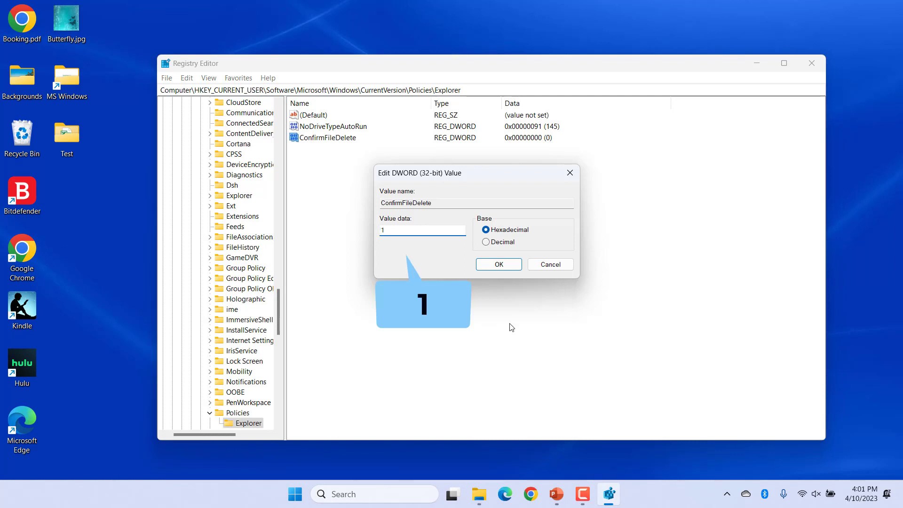
pyautogui.click(507, 267)
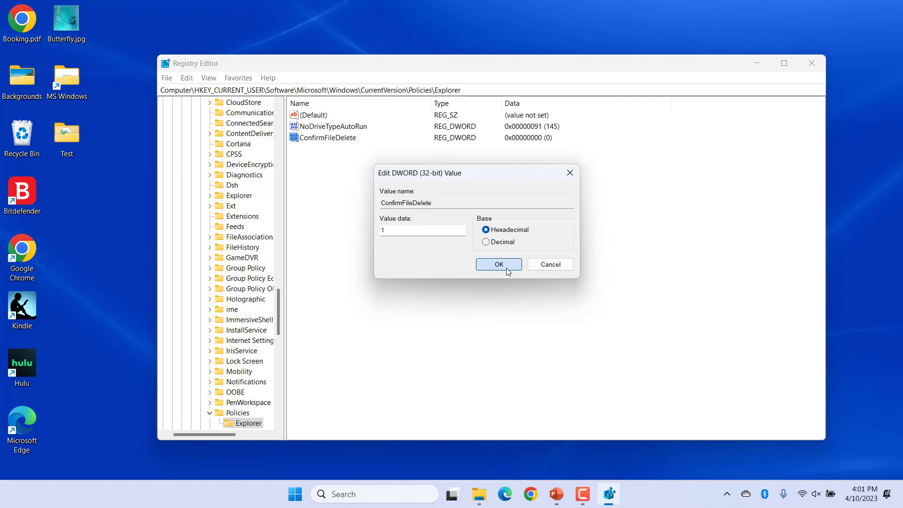
# Save ConfirmFileDelete as 1, then reopen it and enter 0 as its value data
pyautogui.hotkey('alt', 'F4')
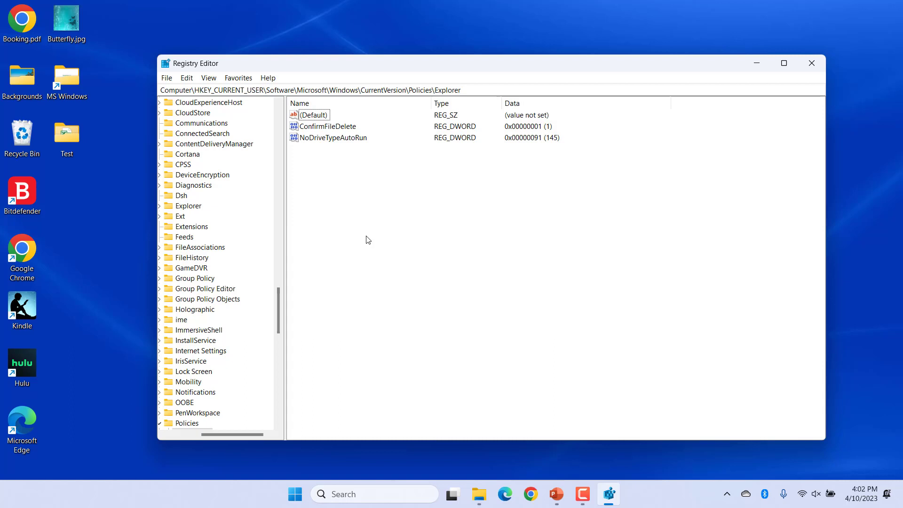
pyautogui.doubleClick(334, 126)
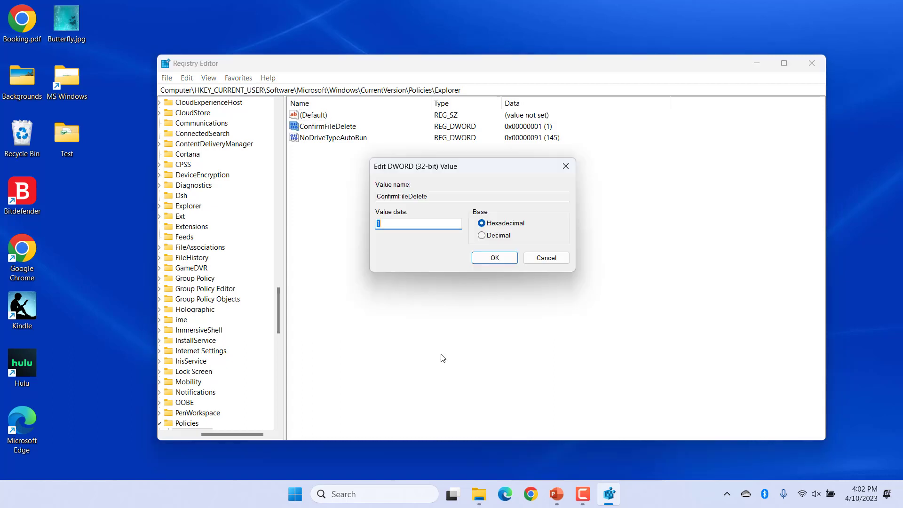
pyautogui.write('0')
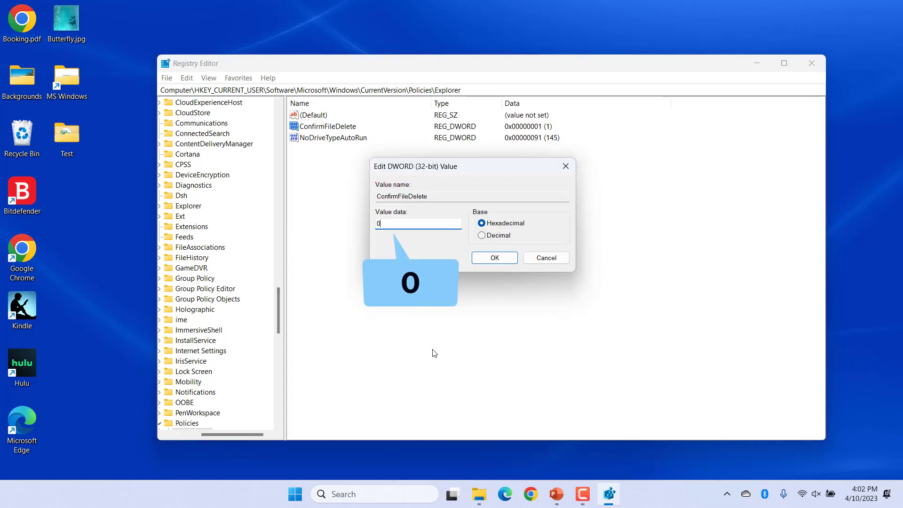
pyautogui.click(493, 257)
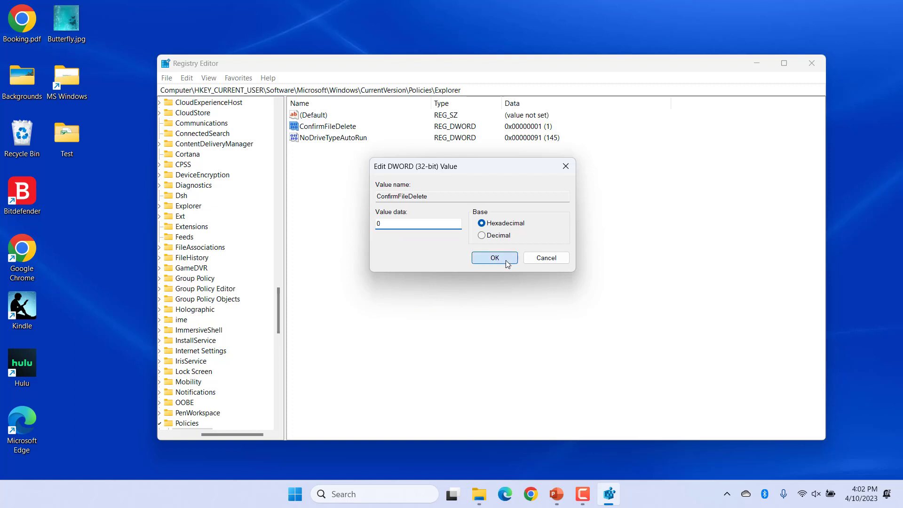